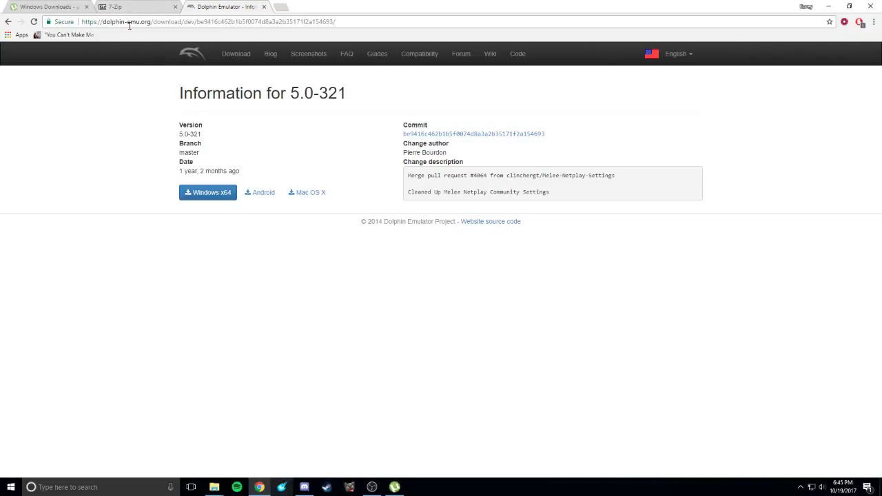
Select the Dolphin 5.0-321 page address, then deselect it and return to the page.
left_click(116, 23)
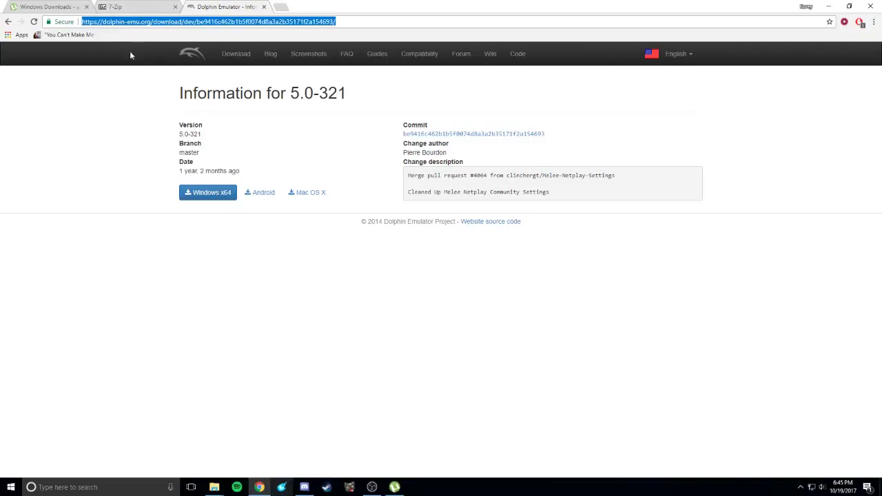
left_click(156, 109)
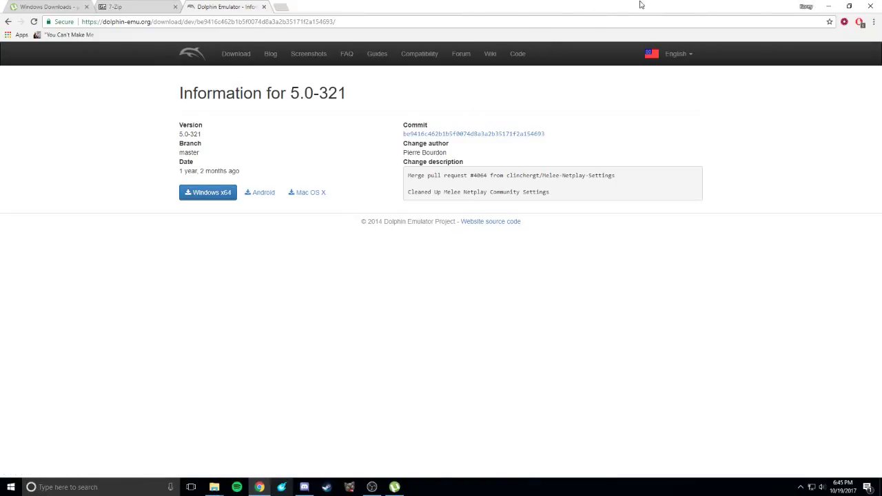
Review the uTorrent Stable 3.5.0 download listing, then minimize Chrome to reveal the desktop.
left_click(38, 6)
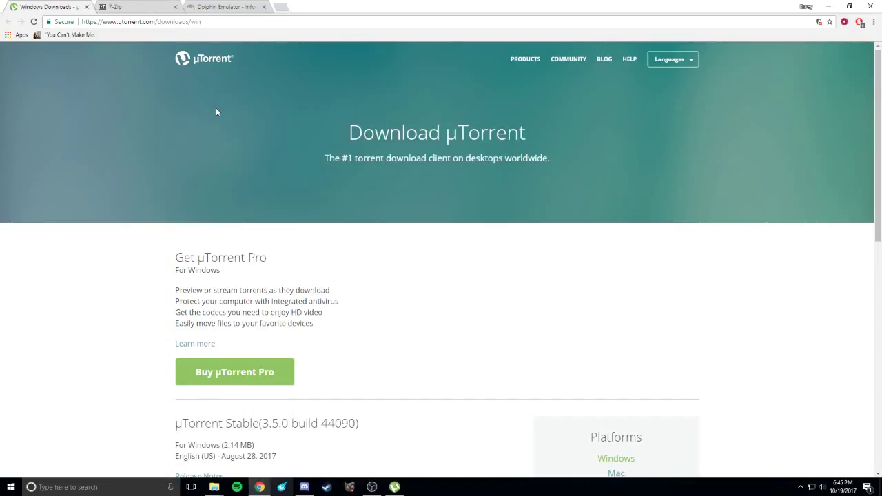
scroll(207, 108, "down", 2)
scroll(217, 172, "up", 1)
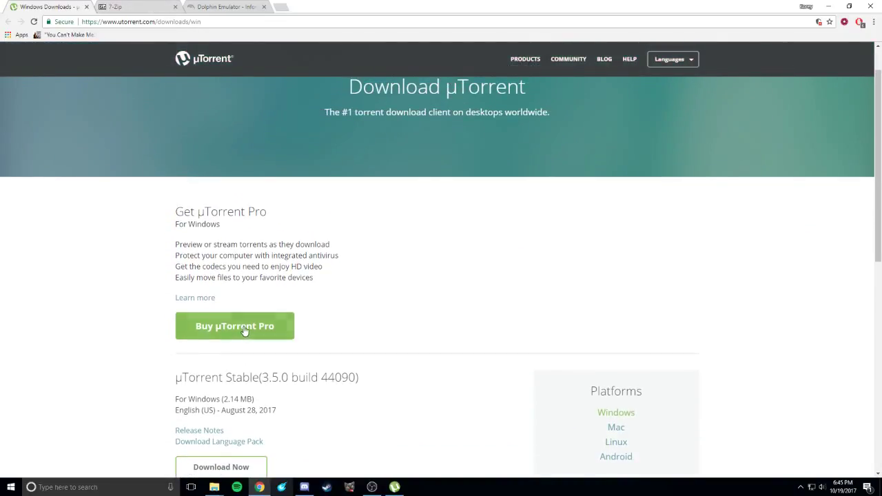
scroll(251, 352, "down", 1)
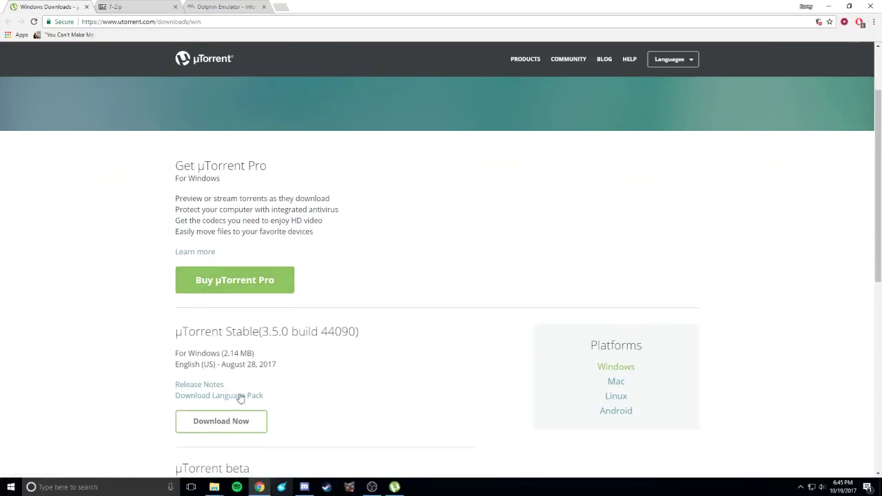
left_click(828, 6)
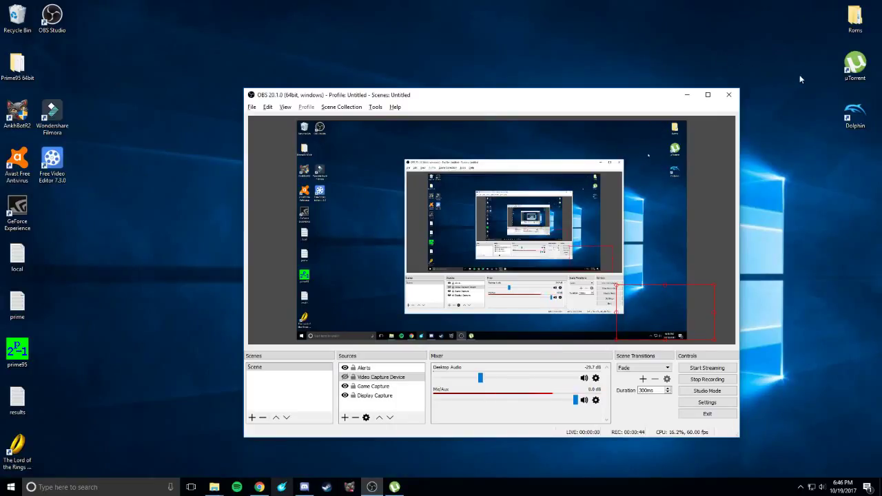
left_click(850, 116)
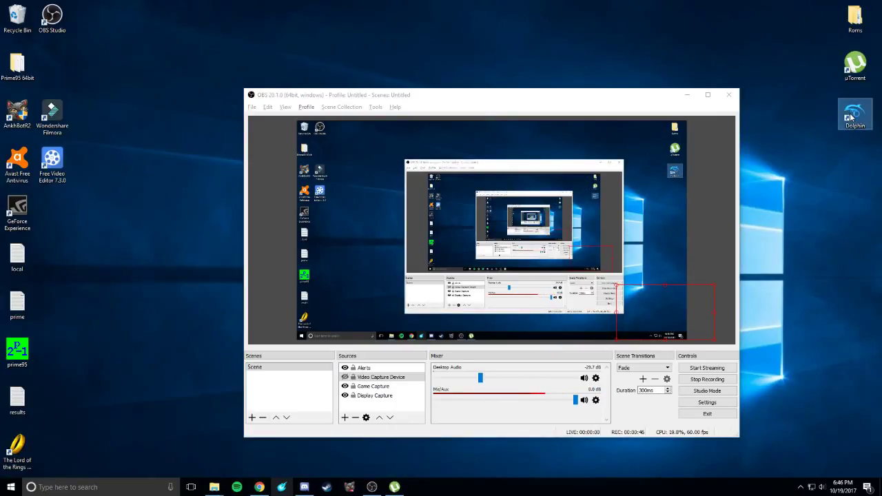
double_click(850, 115)
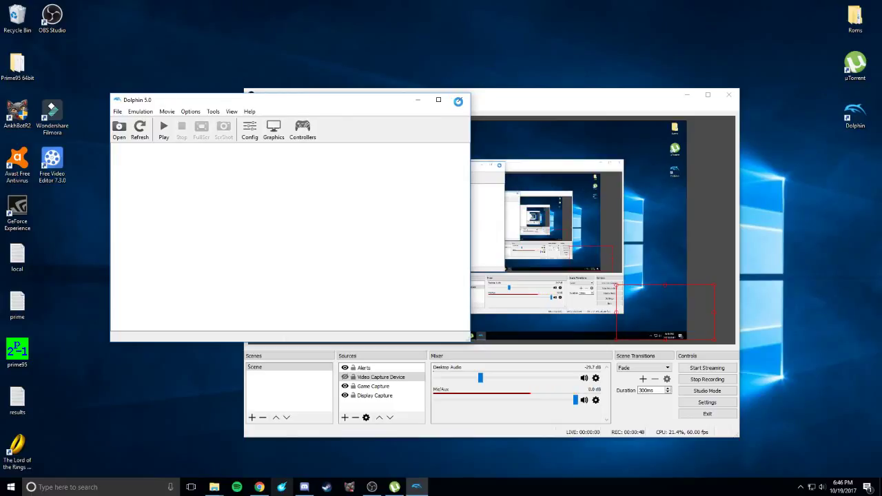
left_click(458, 100)
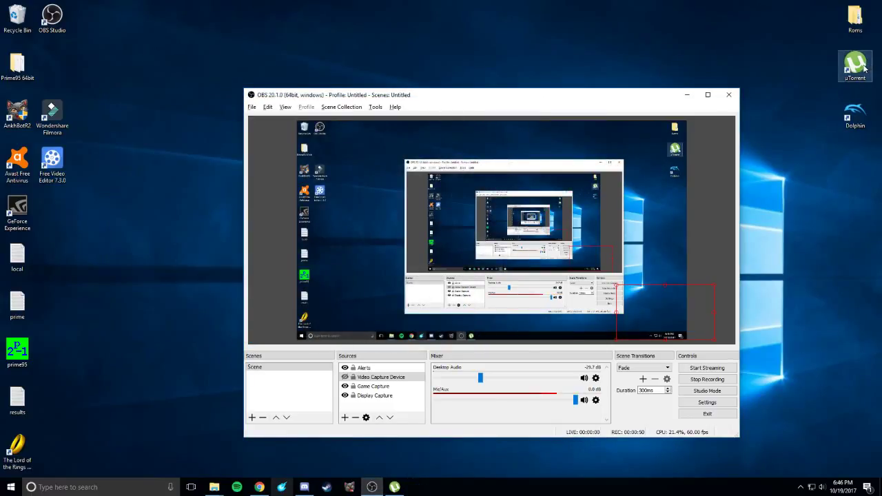
left_click(860, 67)
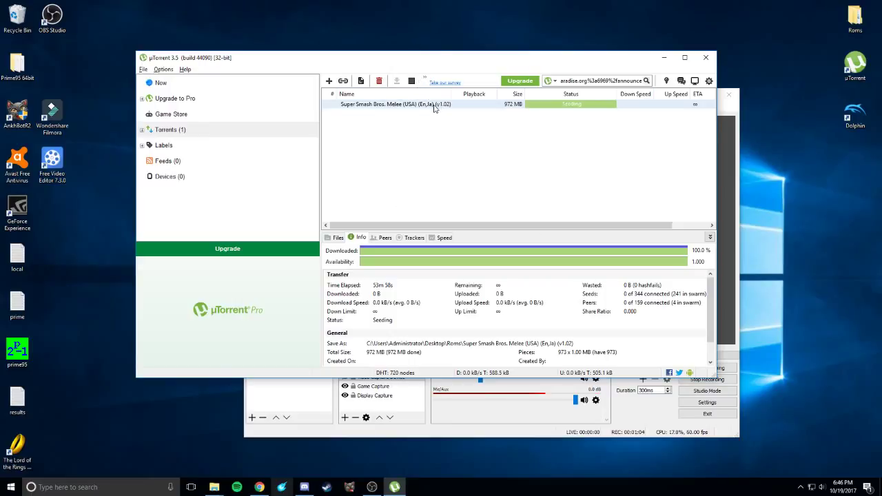
Add the Melee torrent link by URL, decline reloading trackers, and minimize uTorrent.
left_click(346, 82)
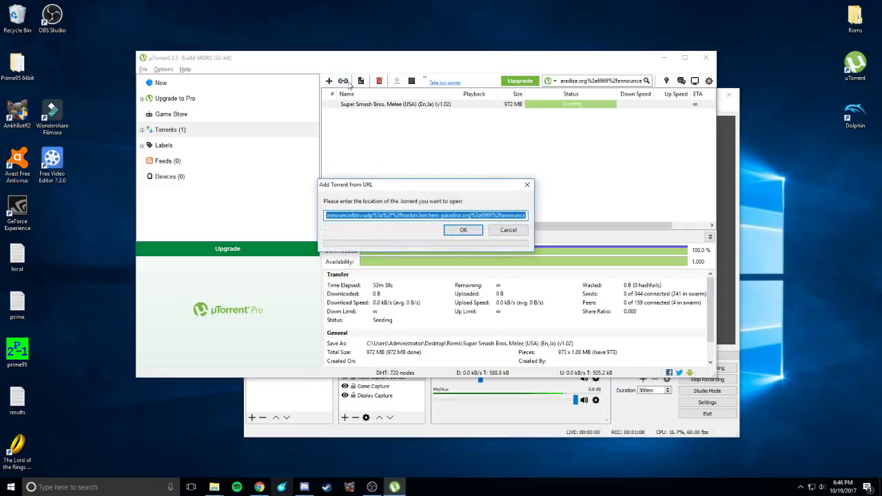
left_click(395, 215)
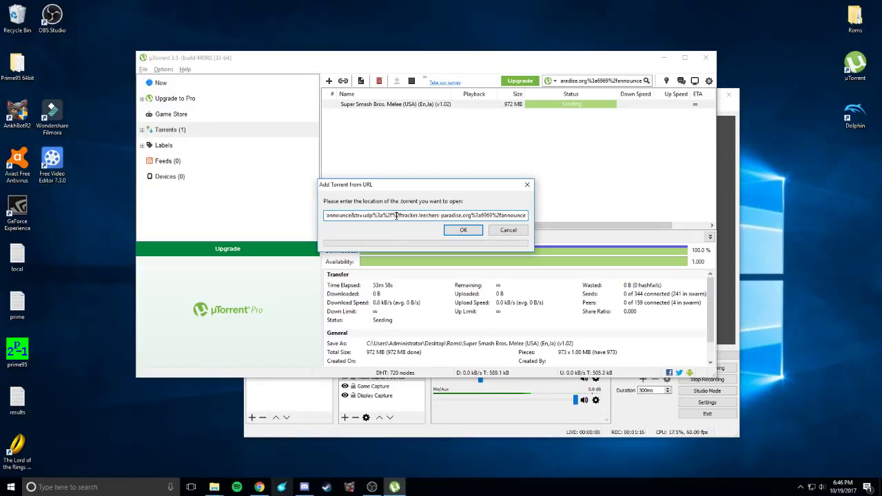
double_click(394, 216)
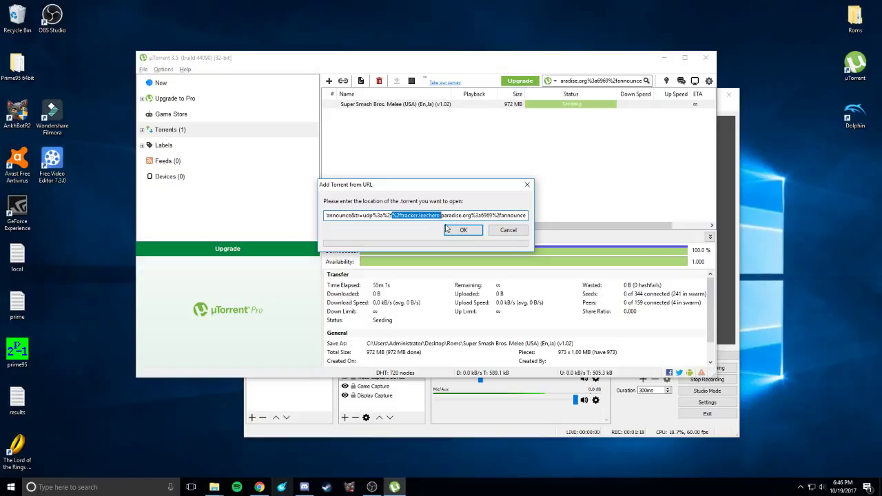
left_click(465, 233)
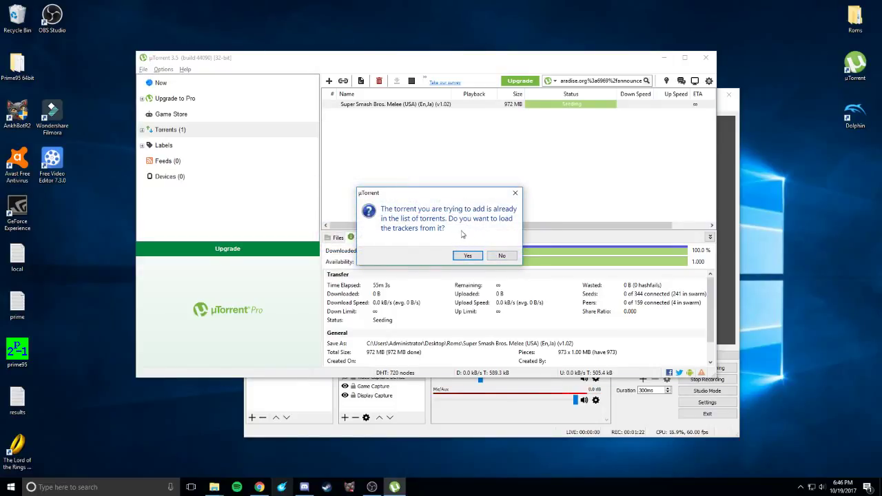
left_click(497, 256)
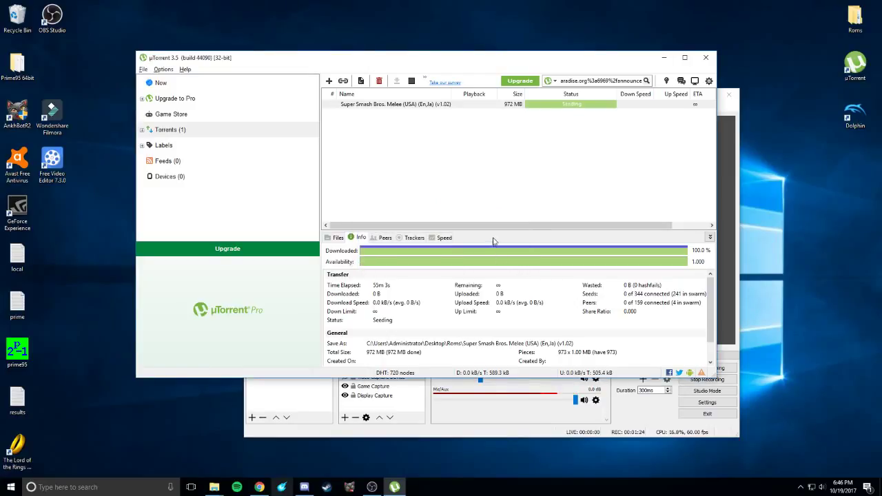
left_click(662, 58)
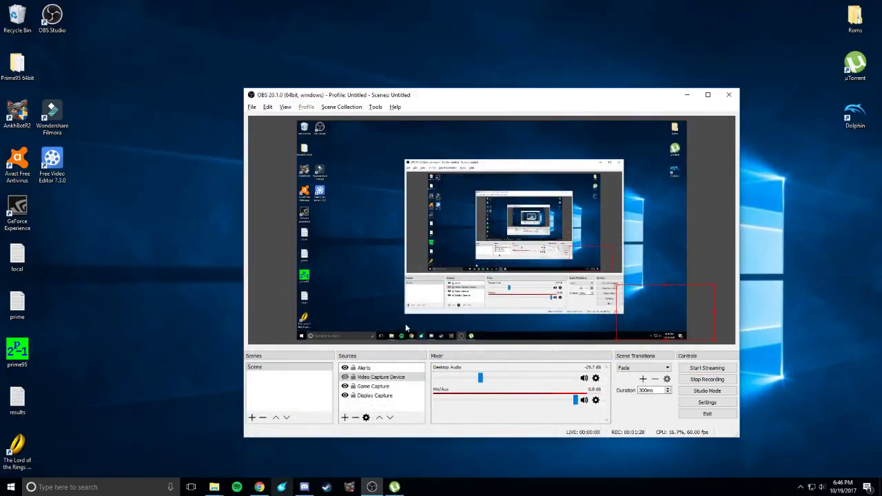
Restore Chrome and show the 7-zip.org page offering 7-Zip 16.04 downloads.
left_click(269, 488)
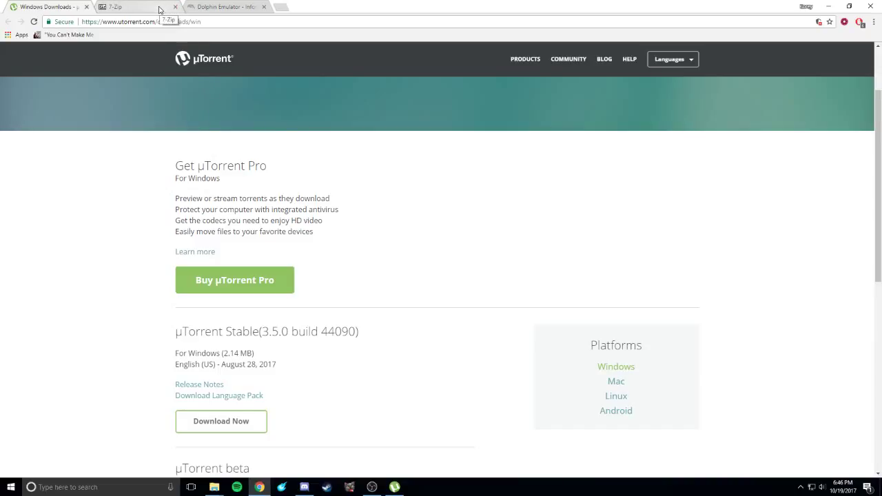
left_click(160, 9)
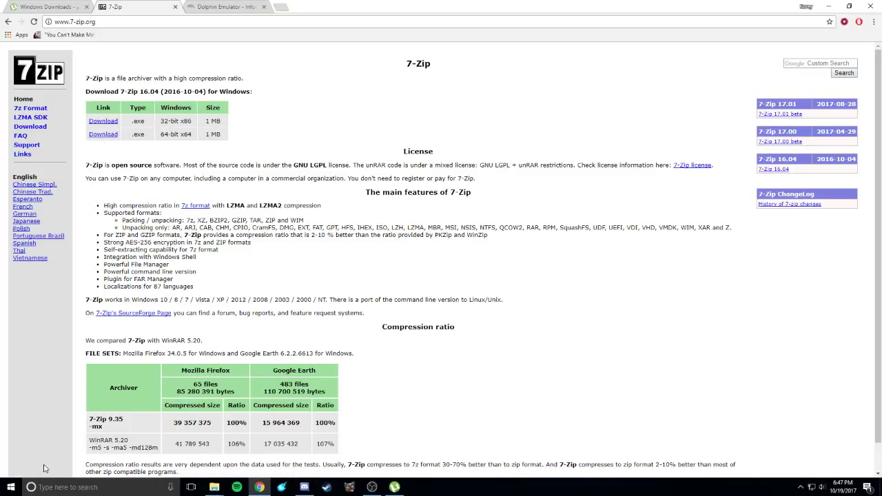
Minimize Chrome, launch uTorrent, and open the Melee (v1.02) torrent's containing folder.
left_click(828, 7)
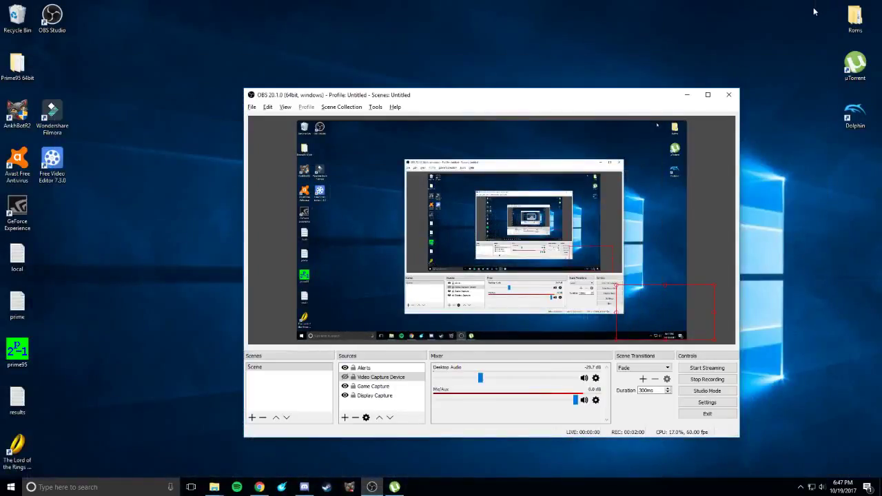
double_click(855, 66)
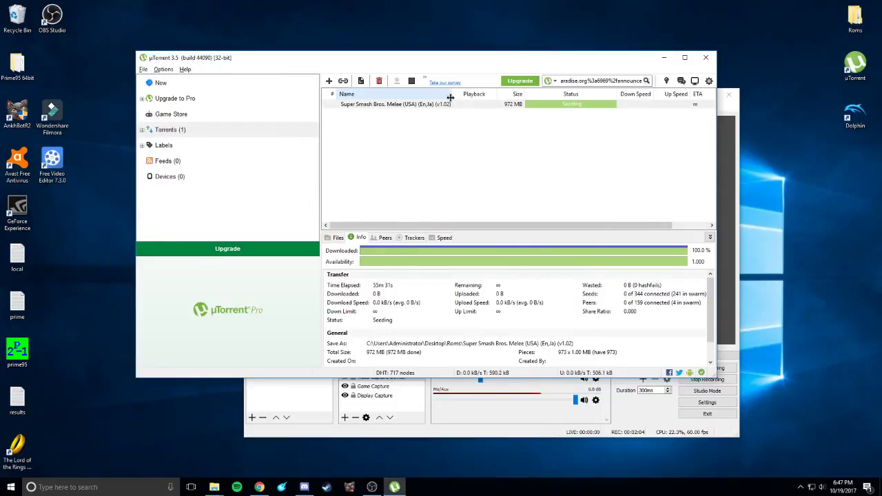
right_click(448, 111)
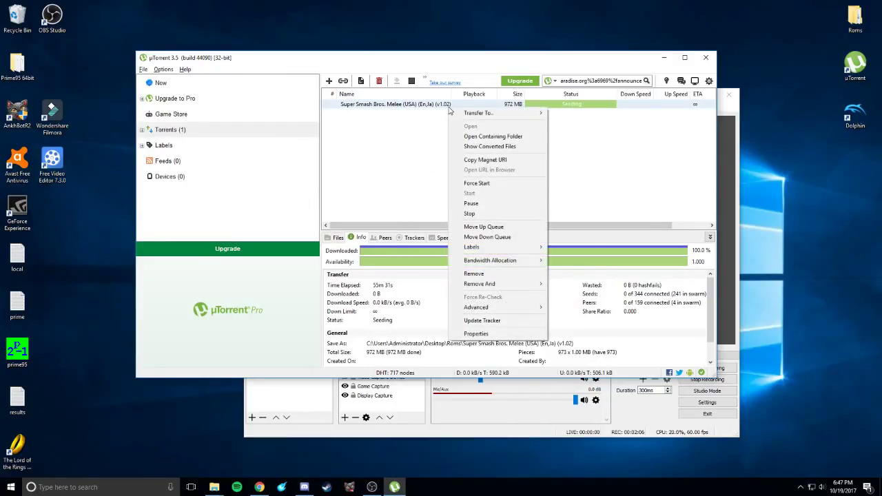
left_click(479, 138)
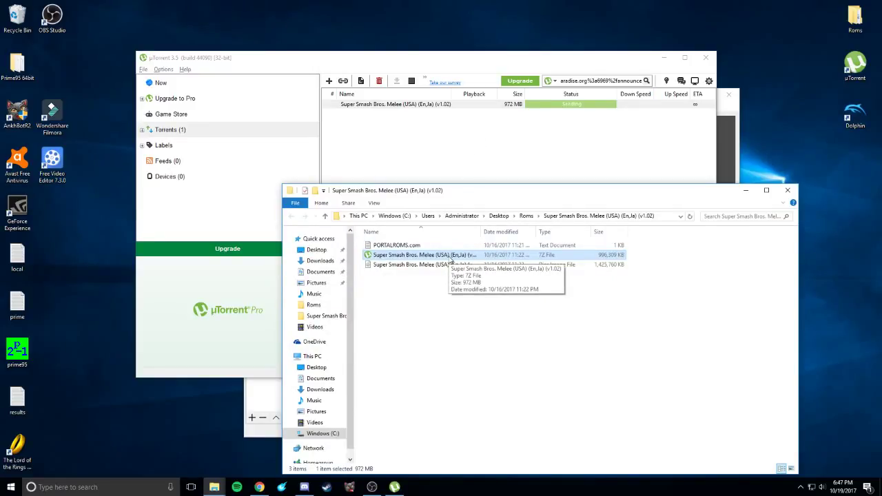
right_click(452, 257)
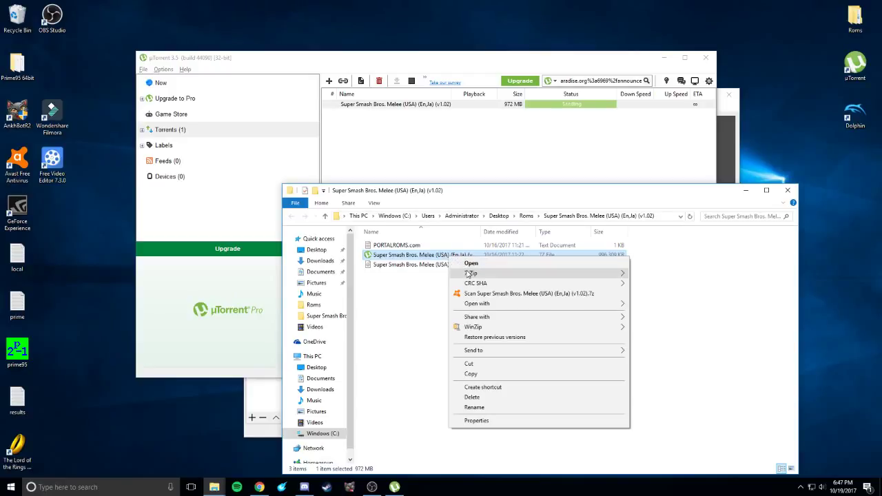
mouse_move(471, 275)
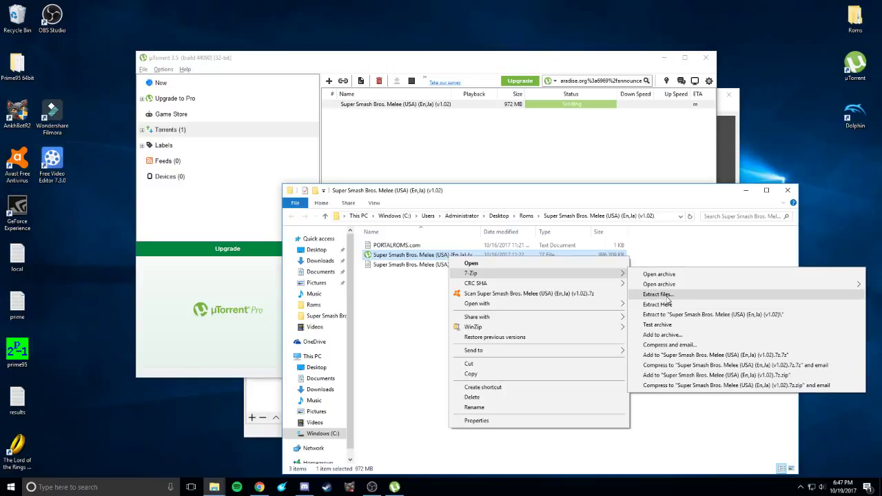
left_click(666, 295)
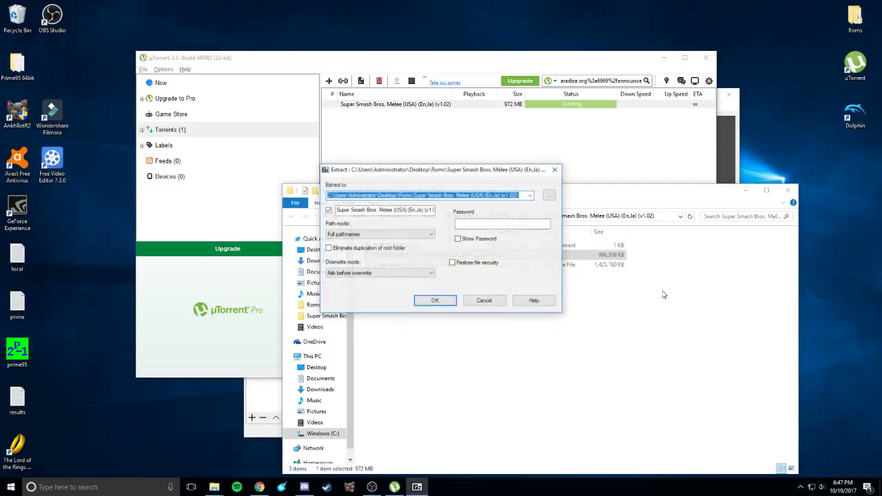
left_click(549, 195)
left_click(509, 173)
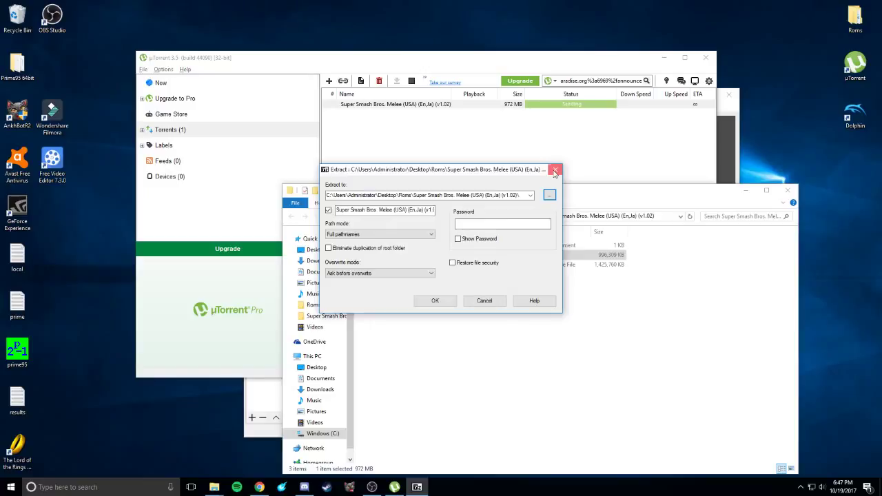
left_click(555, 168)
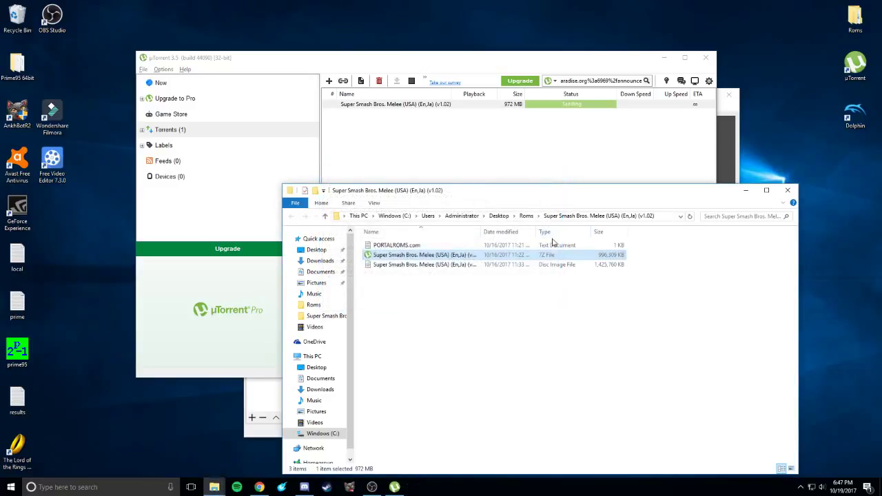
left_click(439, 267)
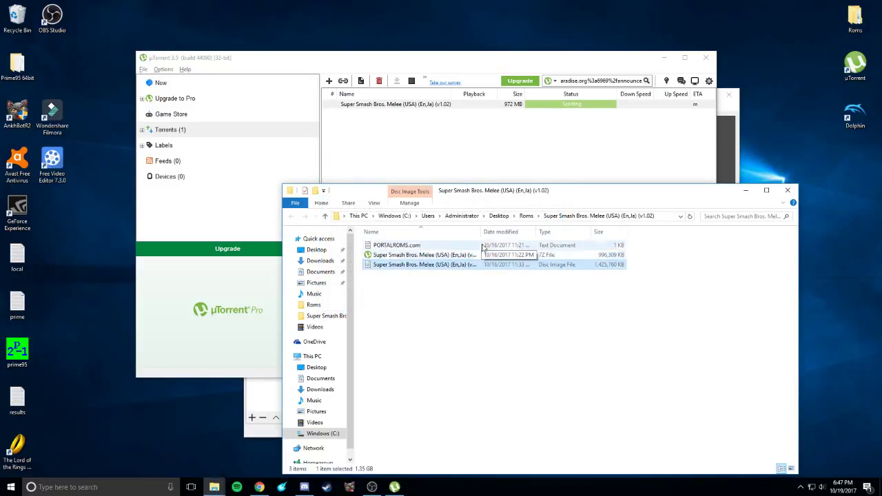
Launch Dolphin and browse its open-file dialog to the Desktop folder.
double_click(854, 116)
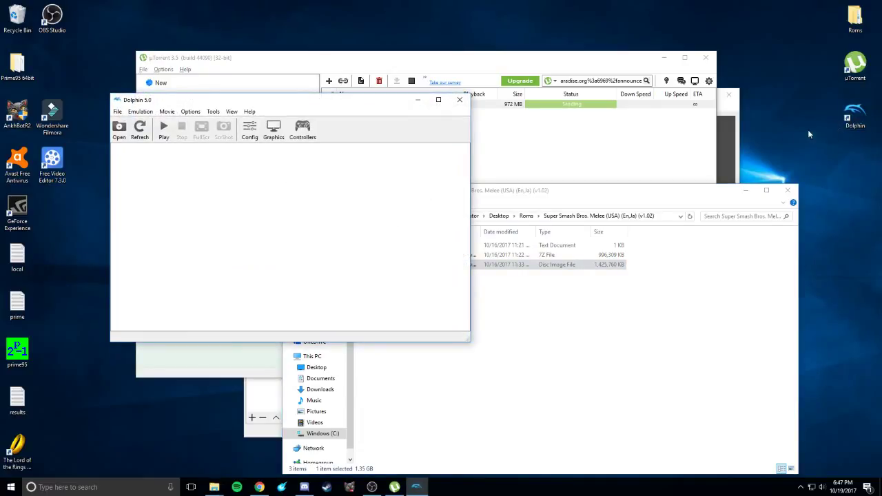
left_click(120, 131)
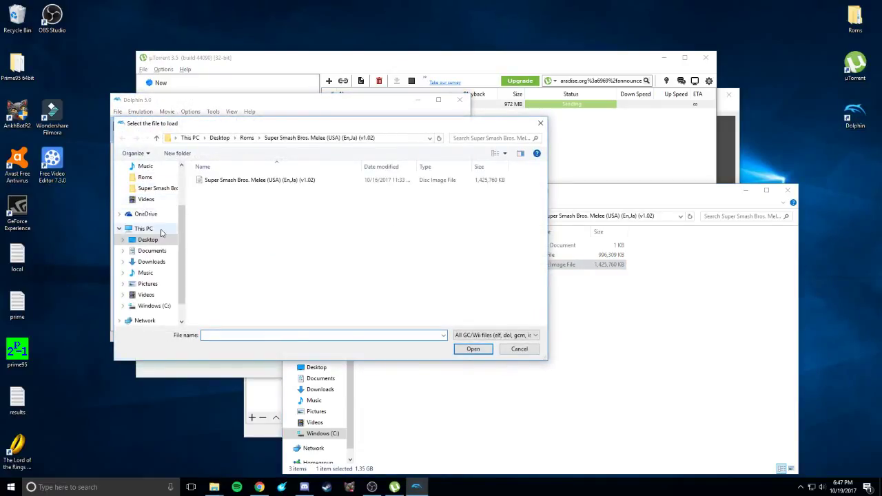
left_click(148, 177)
scroll(153, 181, "up", 1)
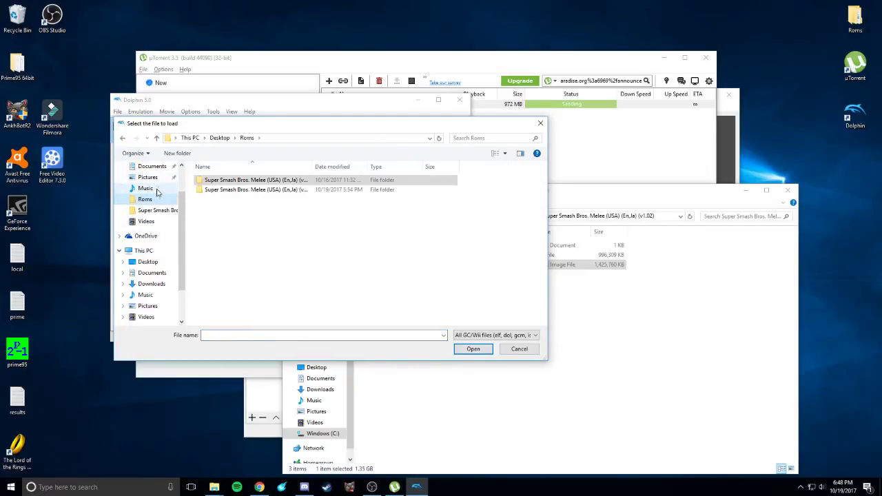
left_click(159, 188)
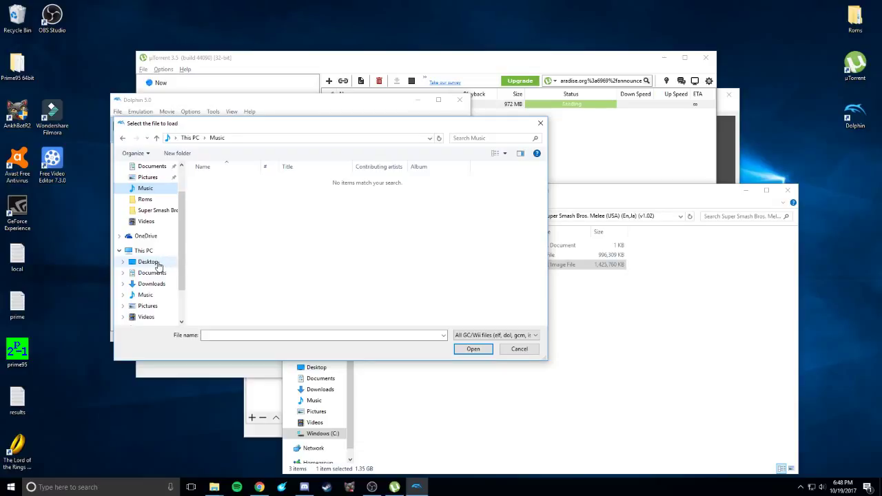
left_click(164, 262)
Go into Roms > Super Smash Bros. Melee and select the 1,425,760 KB disc image.
double_click(206, 180)
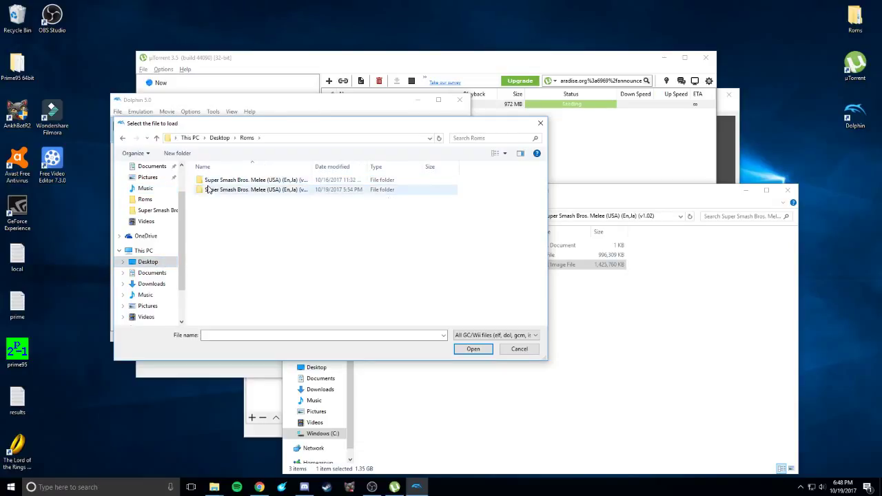
double_click(222, 180)
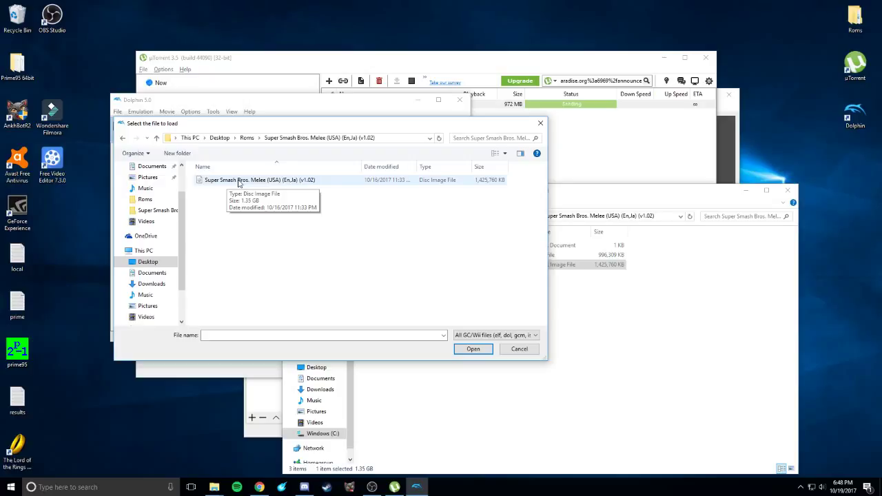
left_click(239, 181)
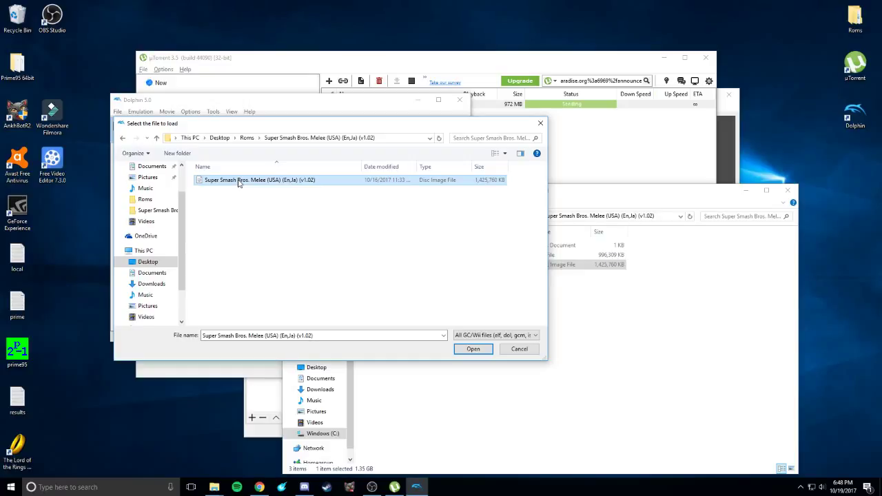
left_click(238, 180)
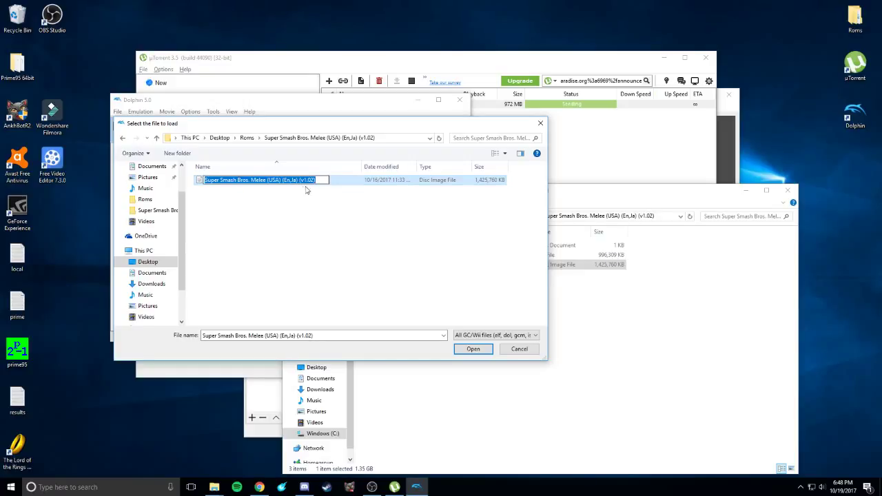